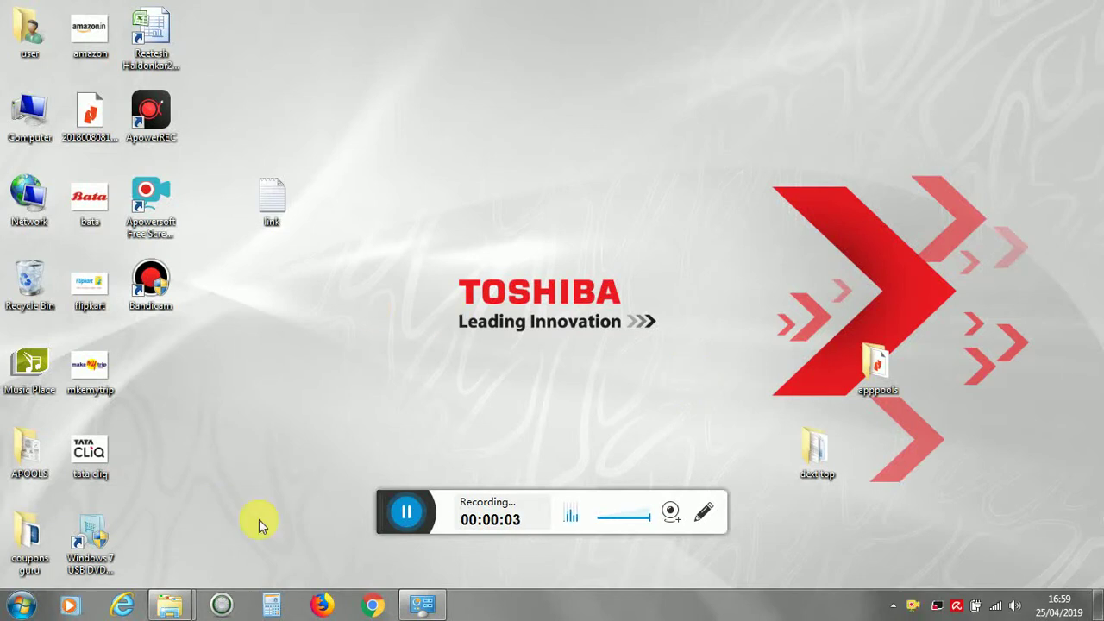
Start Chrome, search Google for "chrome web store" and open the Chrome Web Store site
click(376, 606)
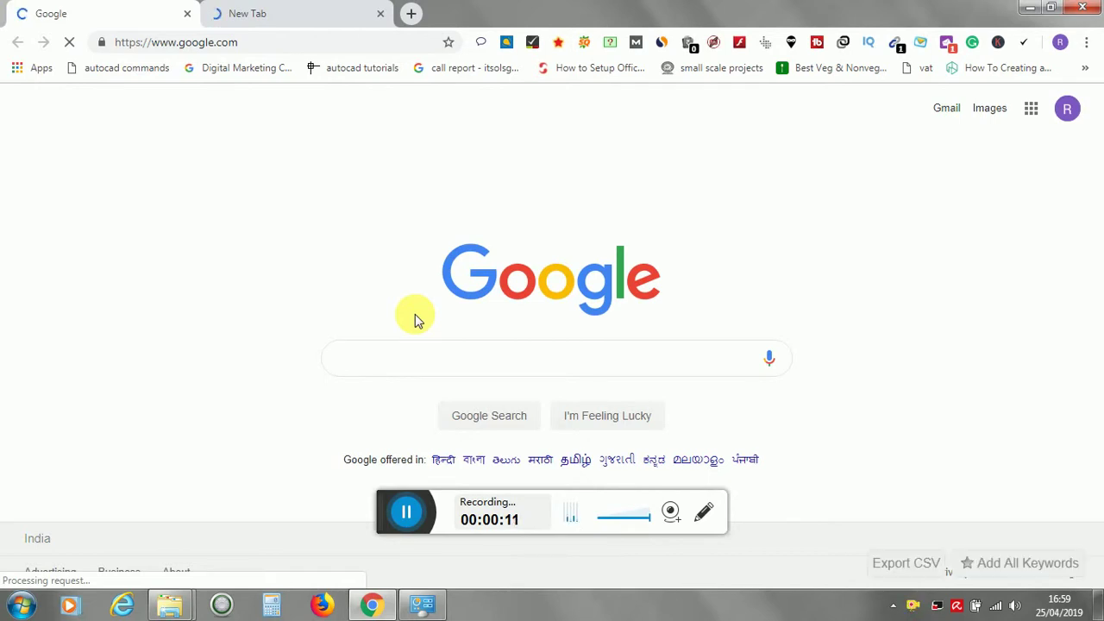
click(384, 354)
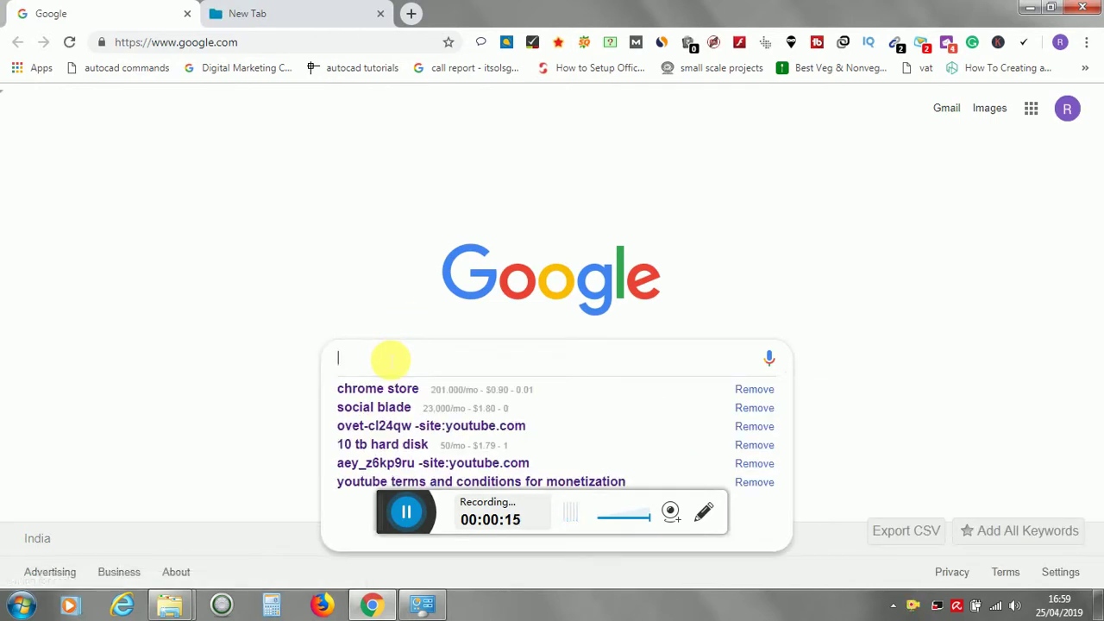
text(chrome)
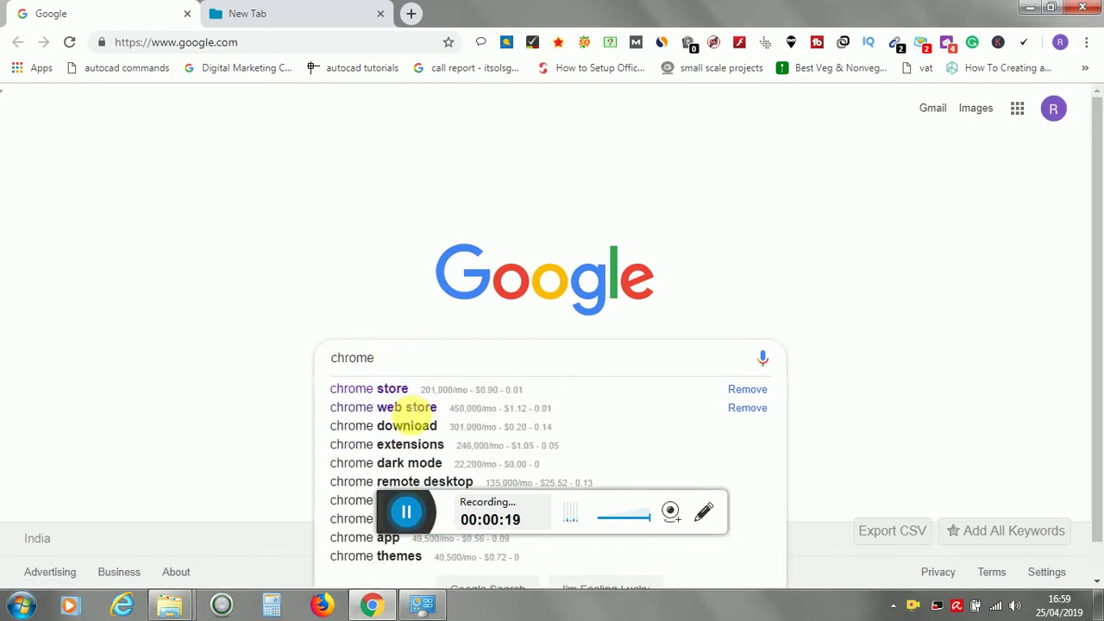
click(406, 409)
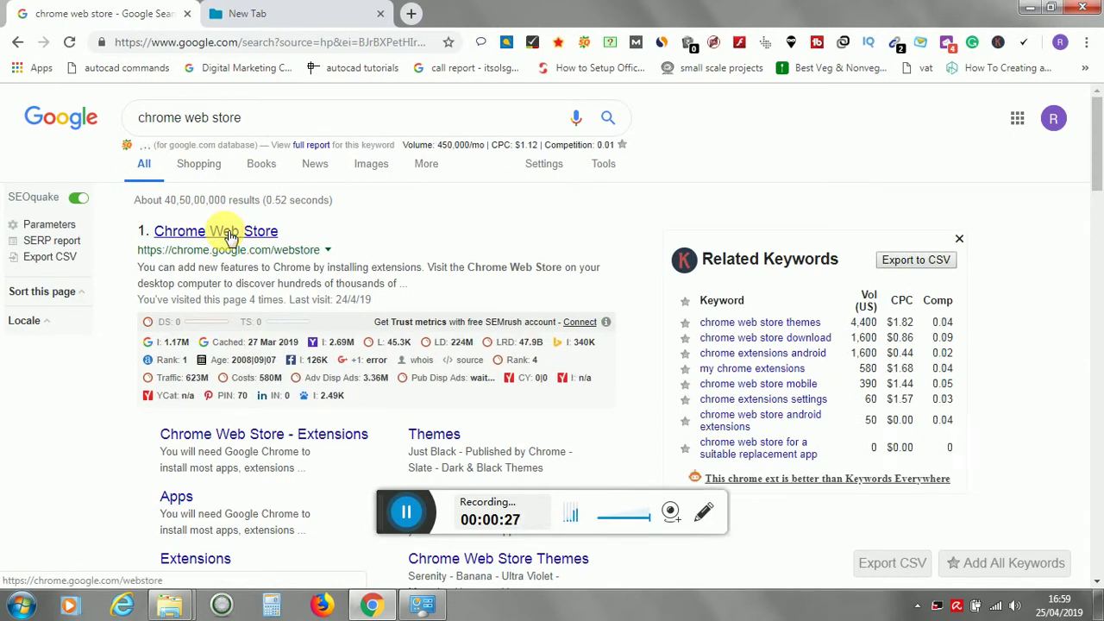
click(229, 234)
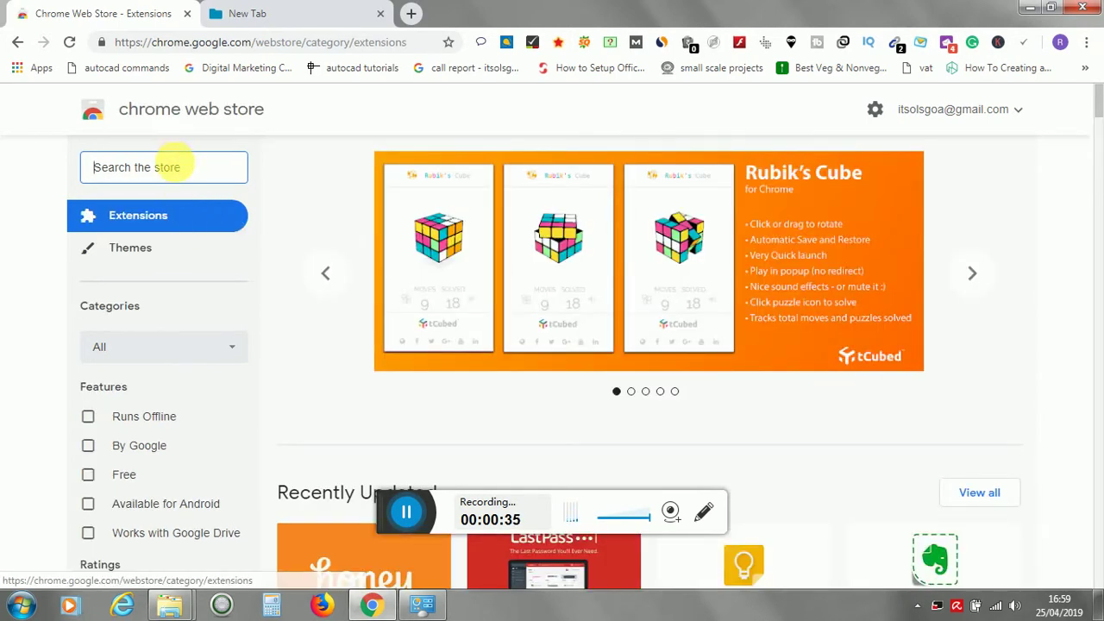
Search the Chrome Web Store for "social blade"
text(so)
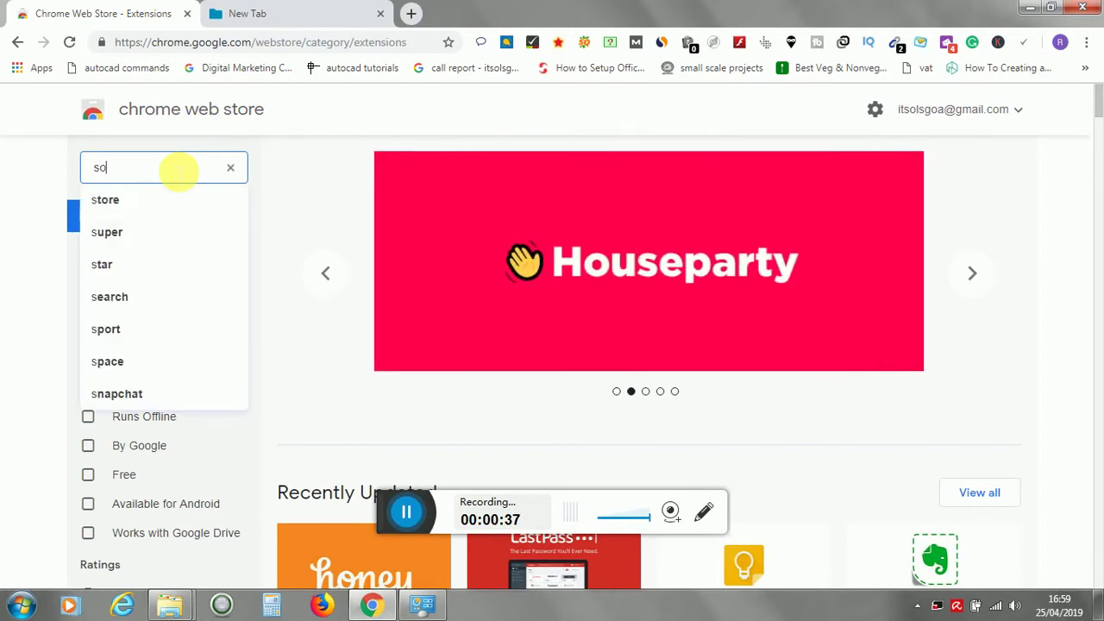
text(cial)
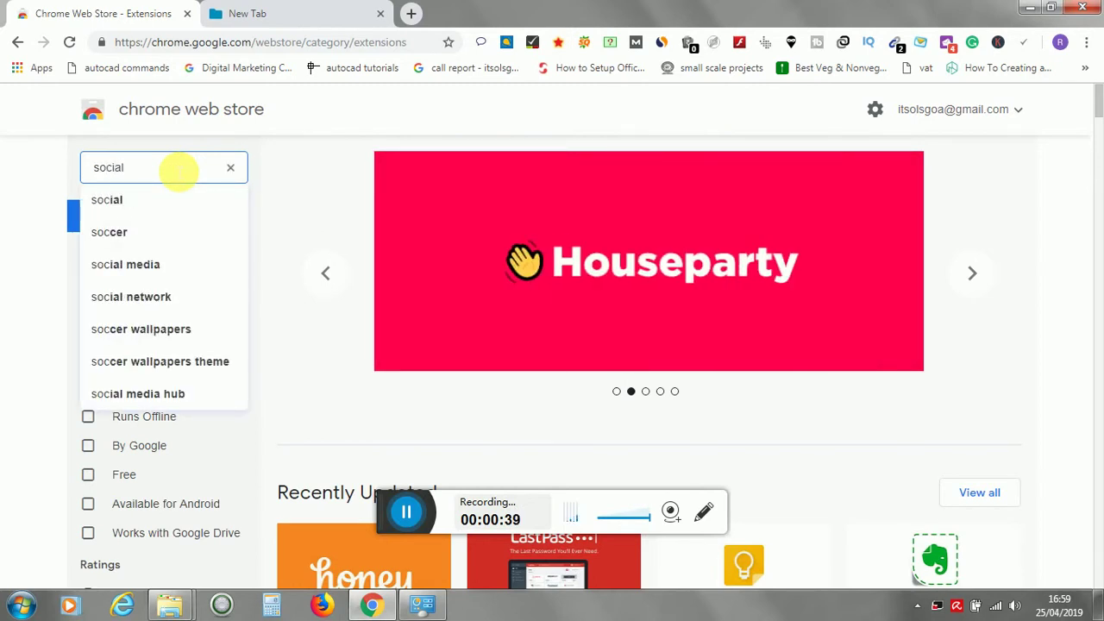
text( blade)
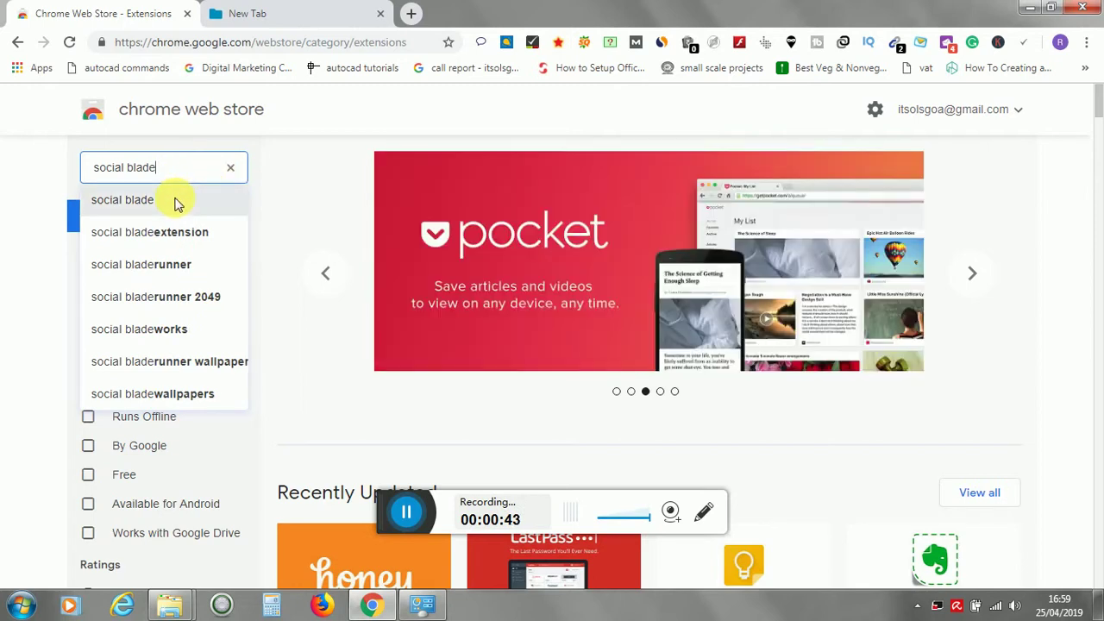
click(180, 199)
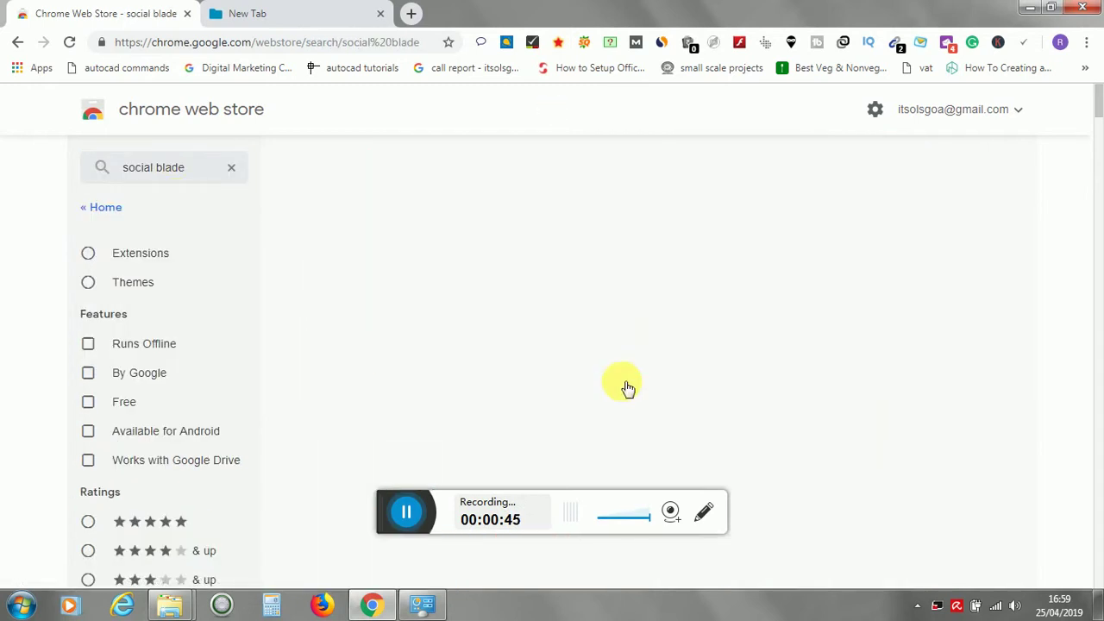
Add the Social Blade extension offered by socialblade.com to Chrome and confirm its installation
right_click(1099, 126)
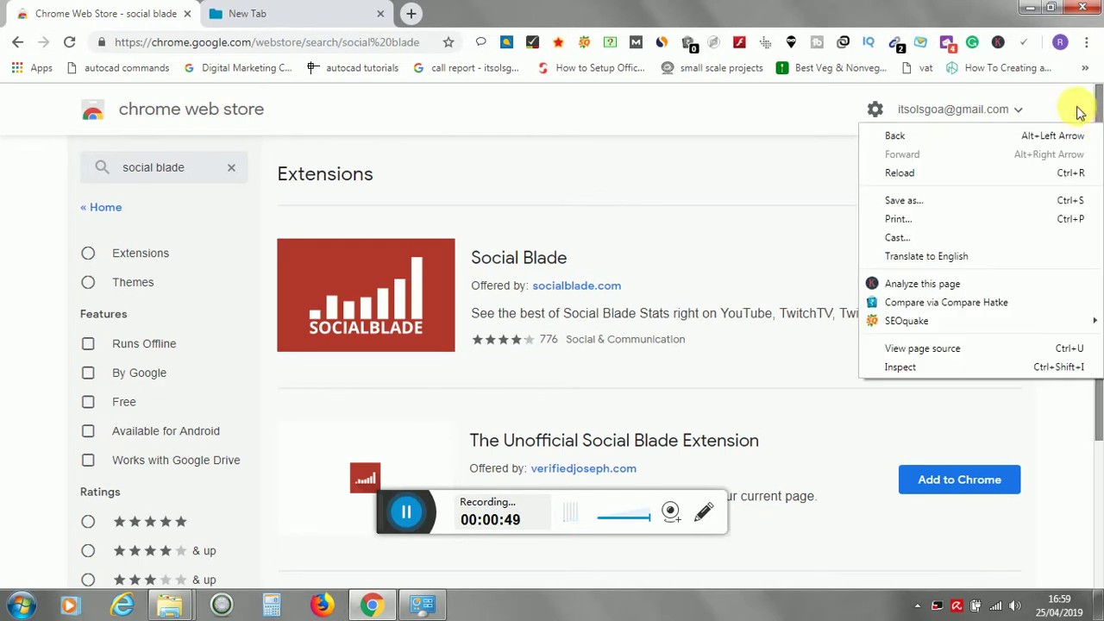
click(1078, 110)
drag(1100, 186, 1087, 249)
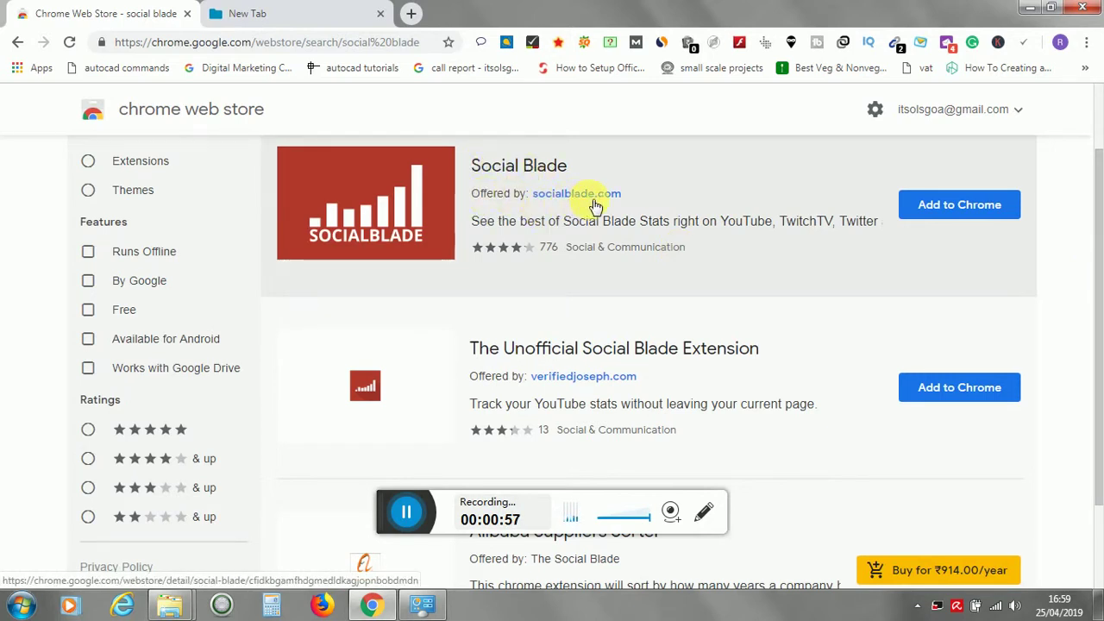
click(966, 213)
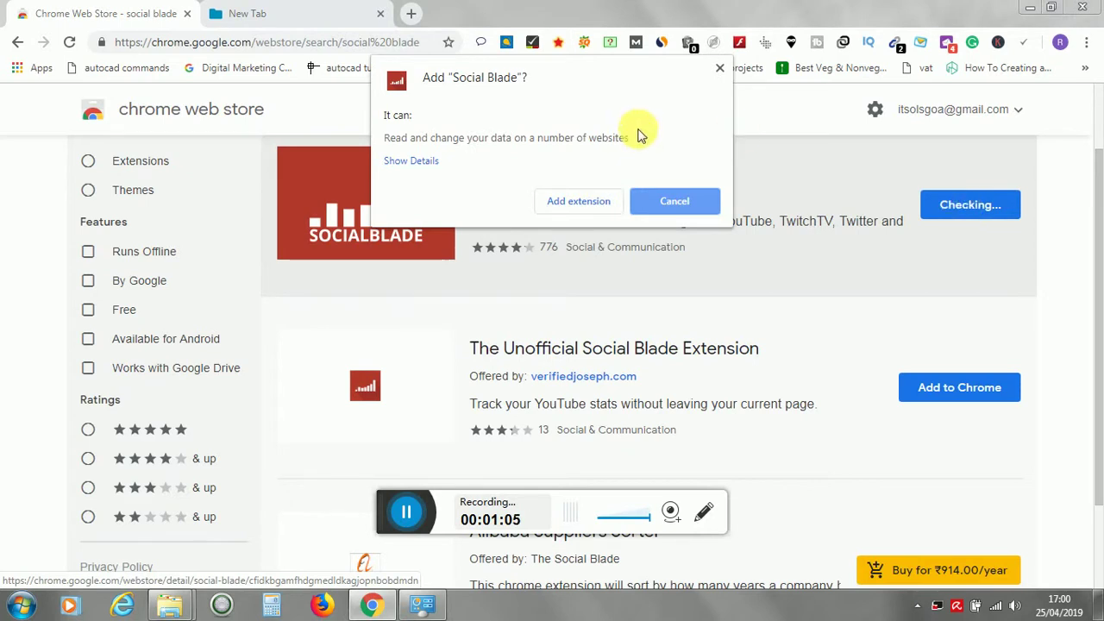
click(578, 202)
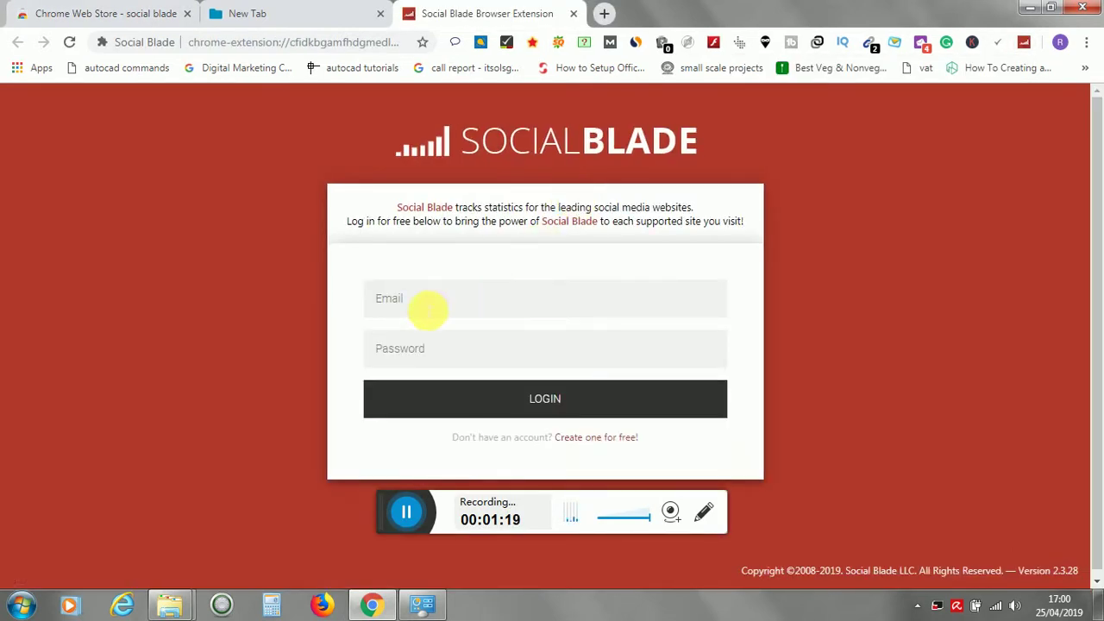
Log in to the Social Blade extension with the account's e-mail address and password
click(428, 306)
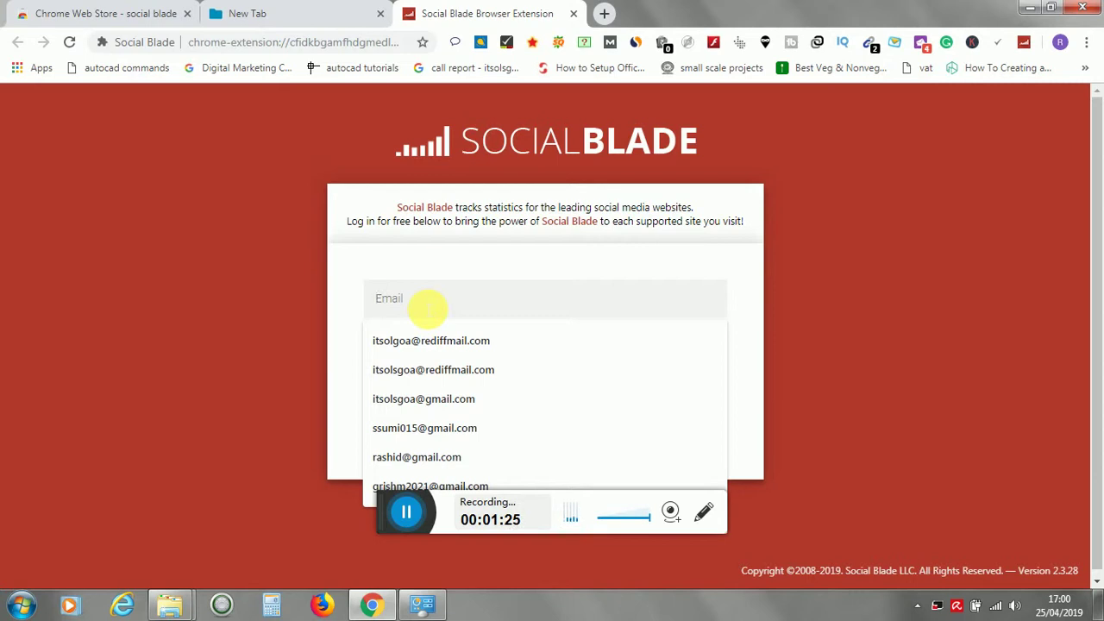
click(440, 403)
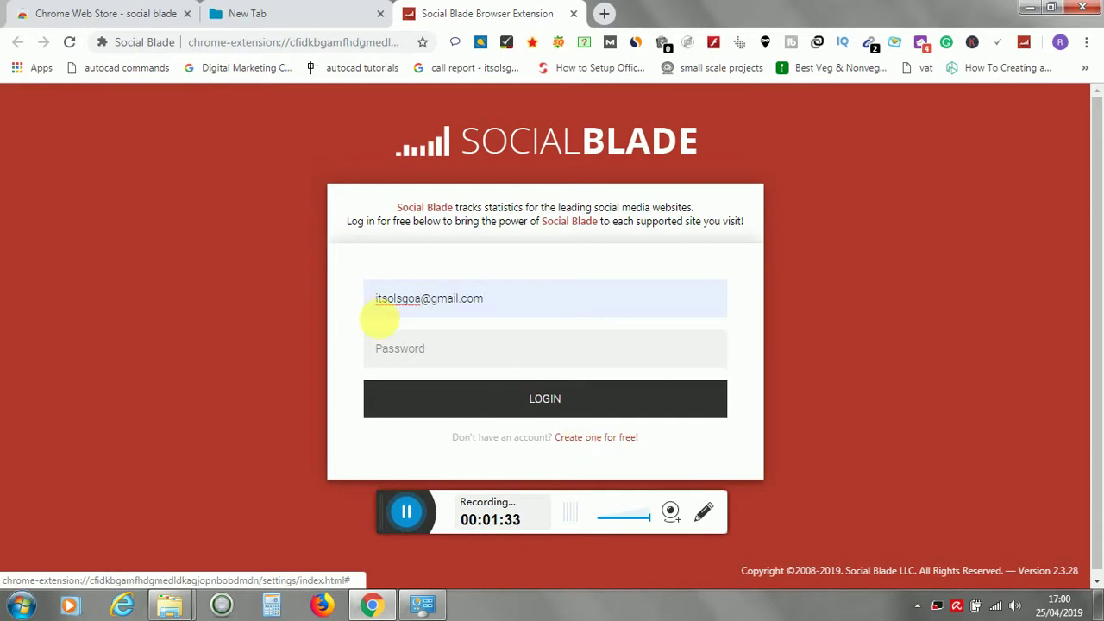
click(402, 353)
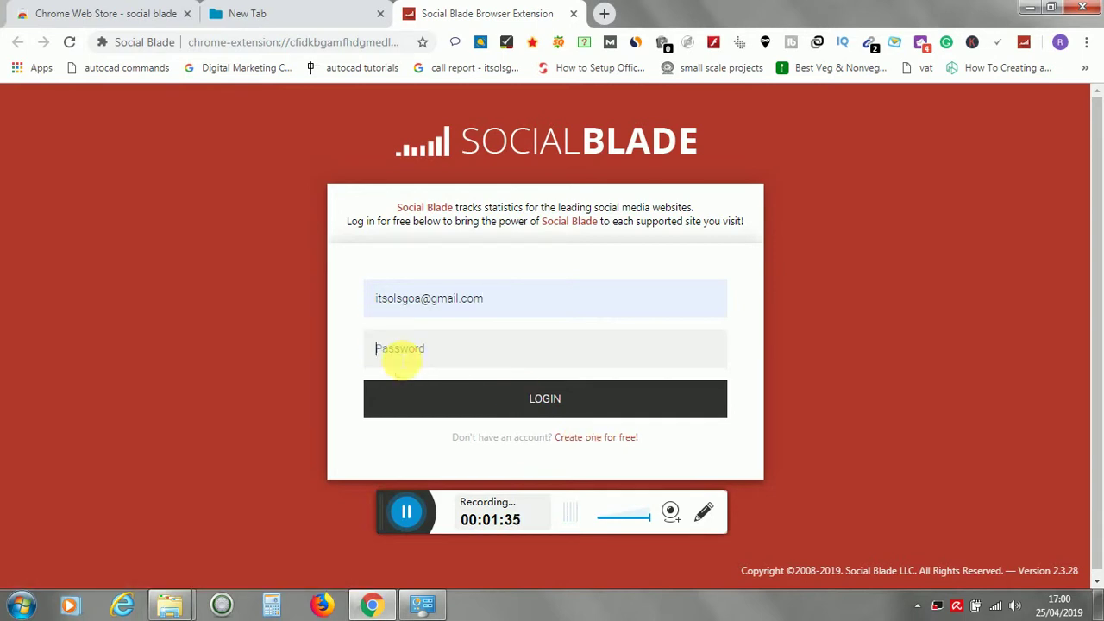
text(•••••••••)
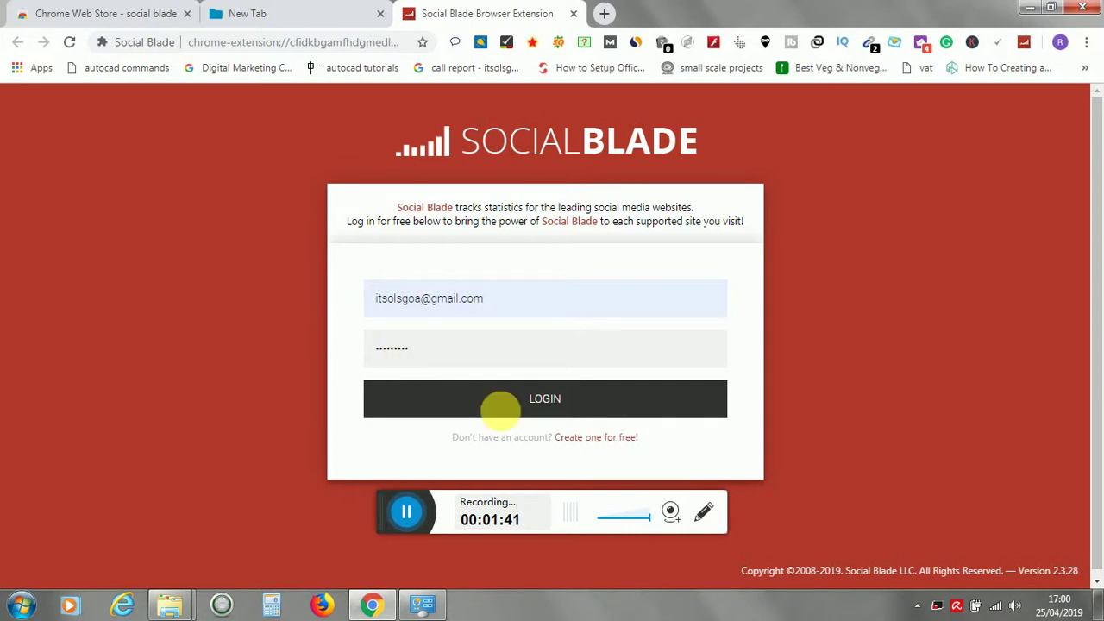
click(539, 398)
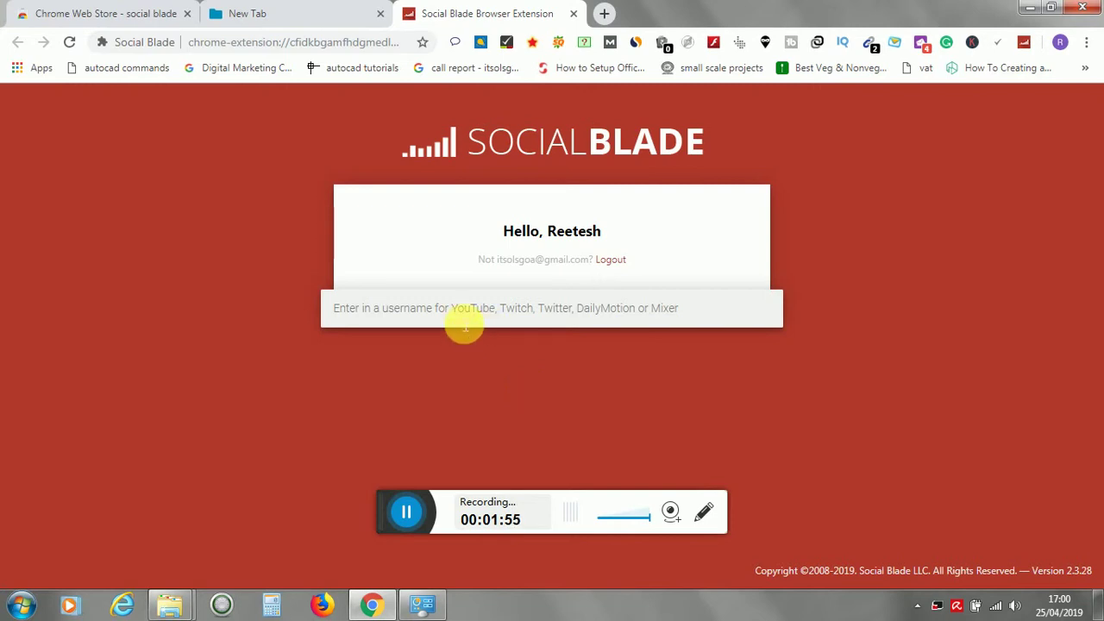
Look up a channel on Social Blade by entering its username in the extension's search
click(464, 326)
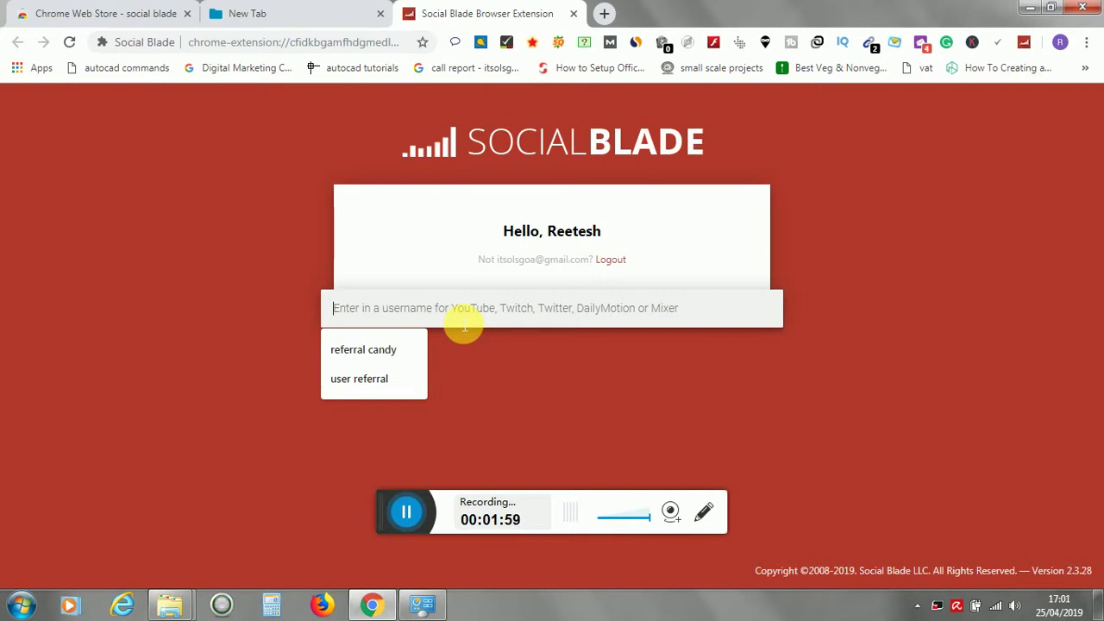
text(tech)
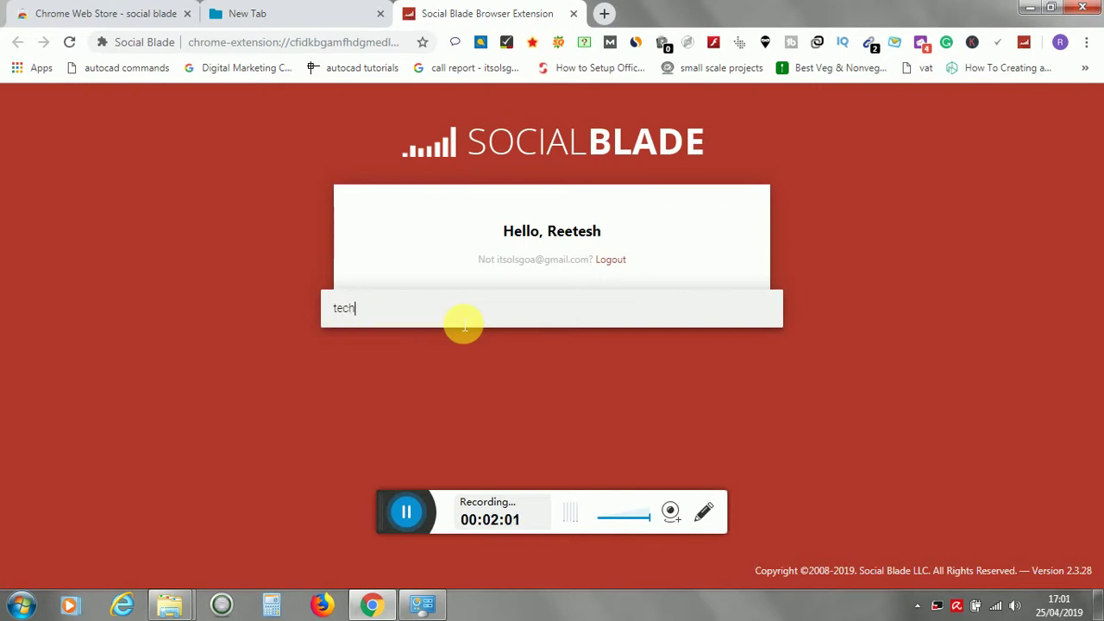
text(ritesh)
key(Return)
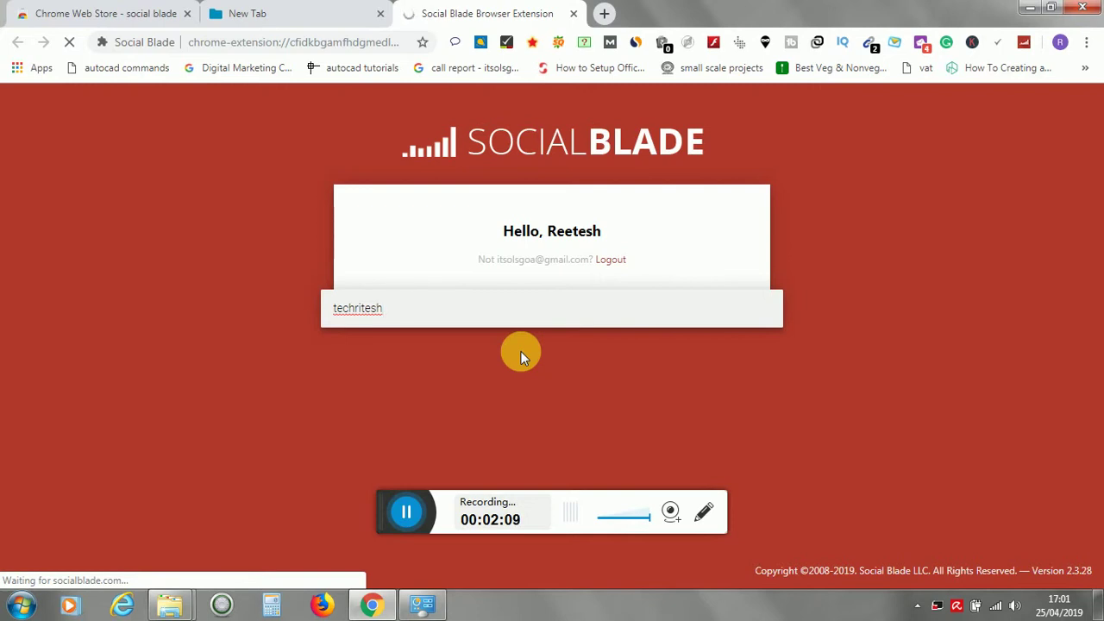
click(557, 407)
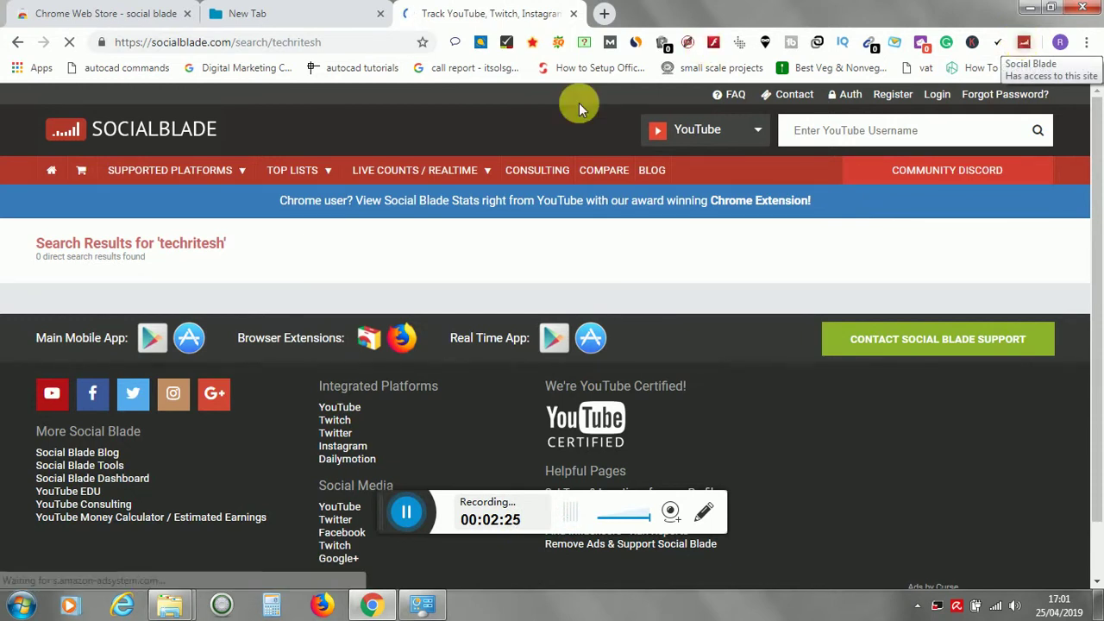
click(354, 45)
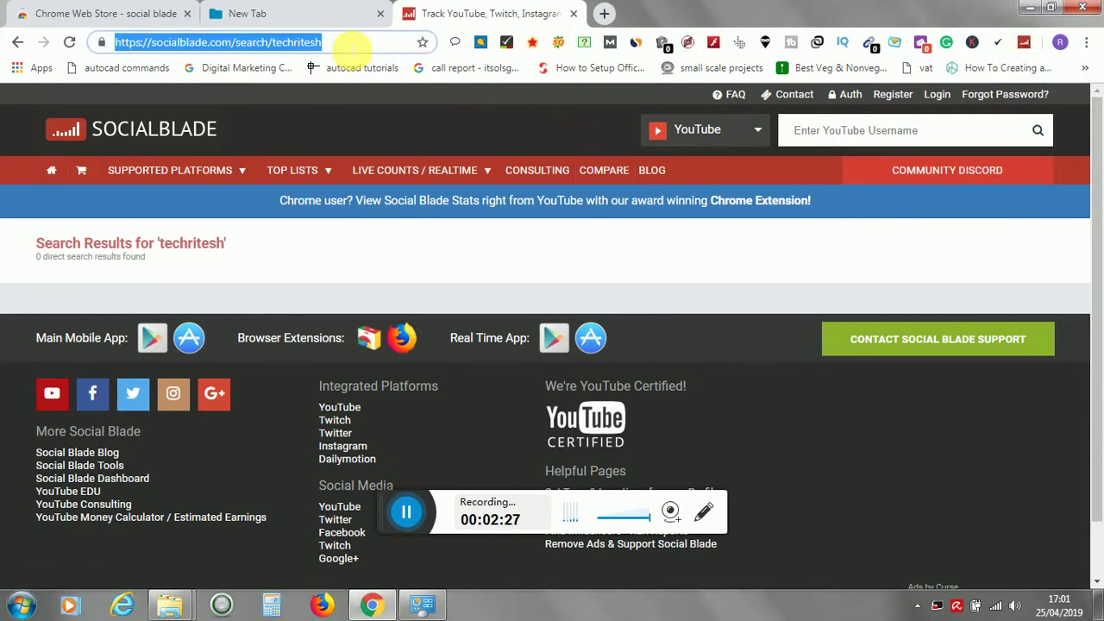
text(www)
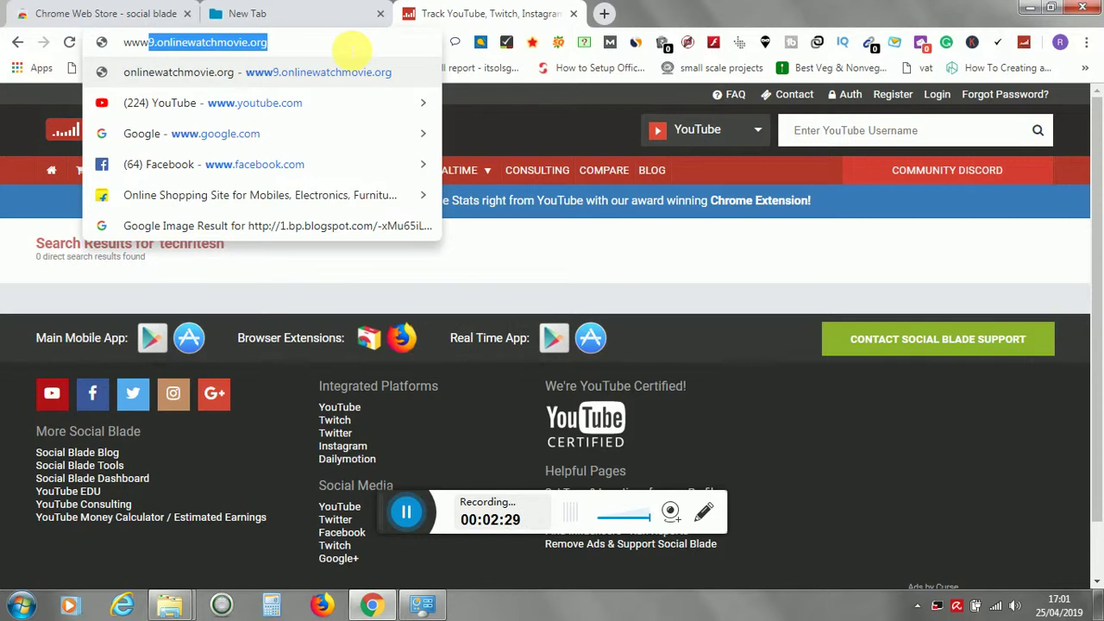
click(291, 100)
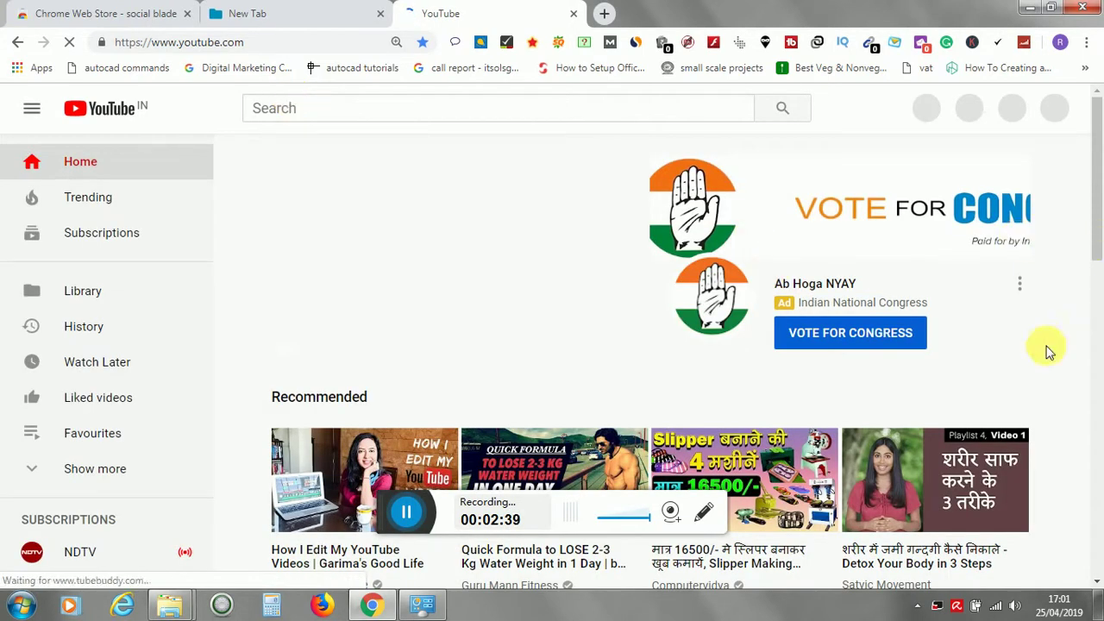
Open the recommended video "Detox Your Body in 3 Steps" and pause its playback
scroll(940, 474, down, 3)
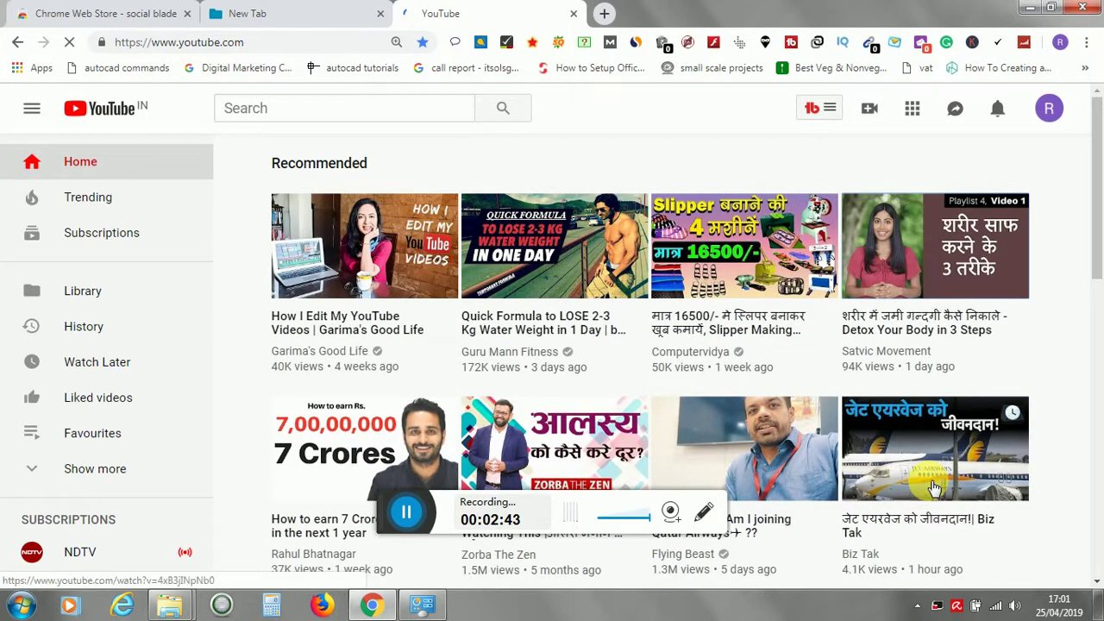
click(934, 488)
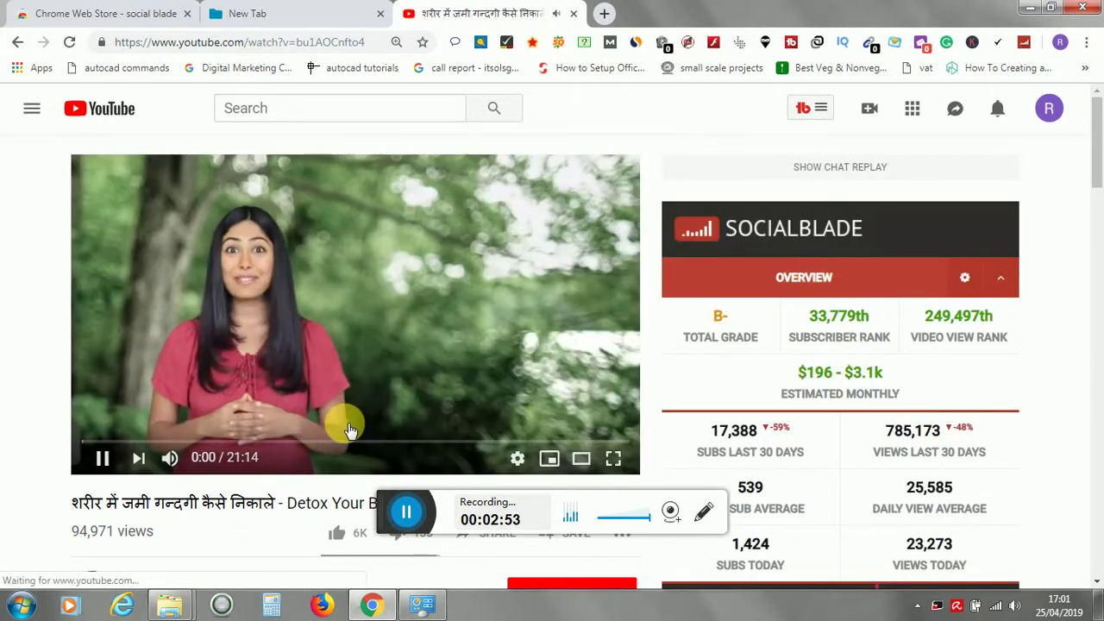
click(105, 463)
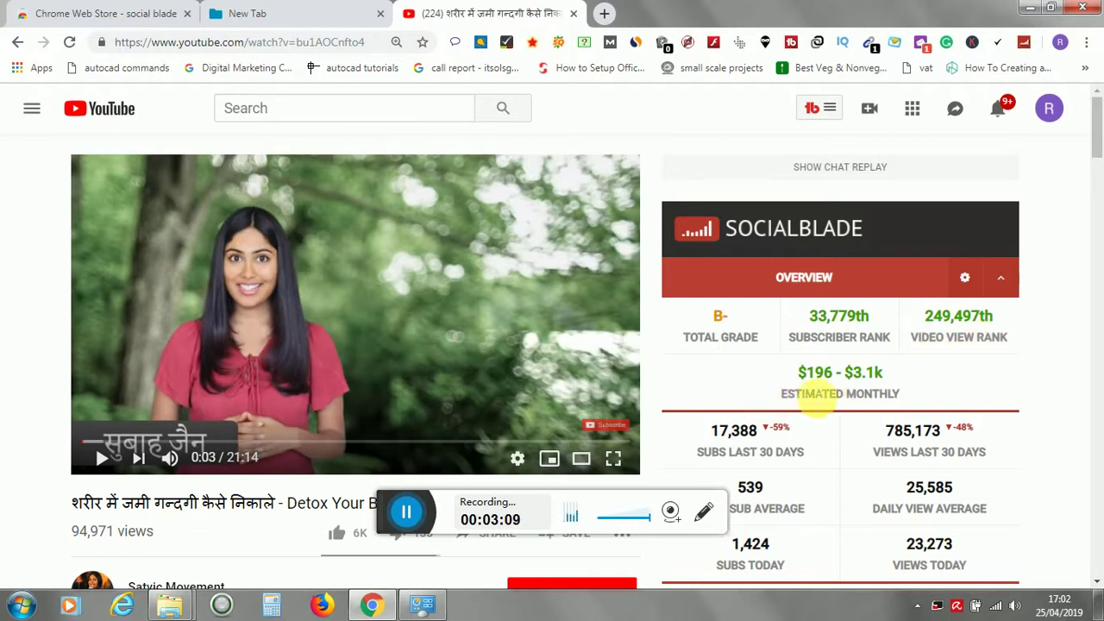
View the extension page reached through the Social Blade overview's settings and close it to return to the video
click(1000, 278)
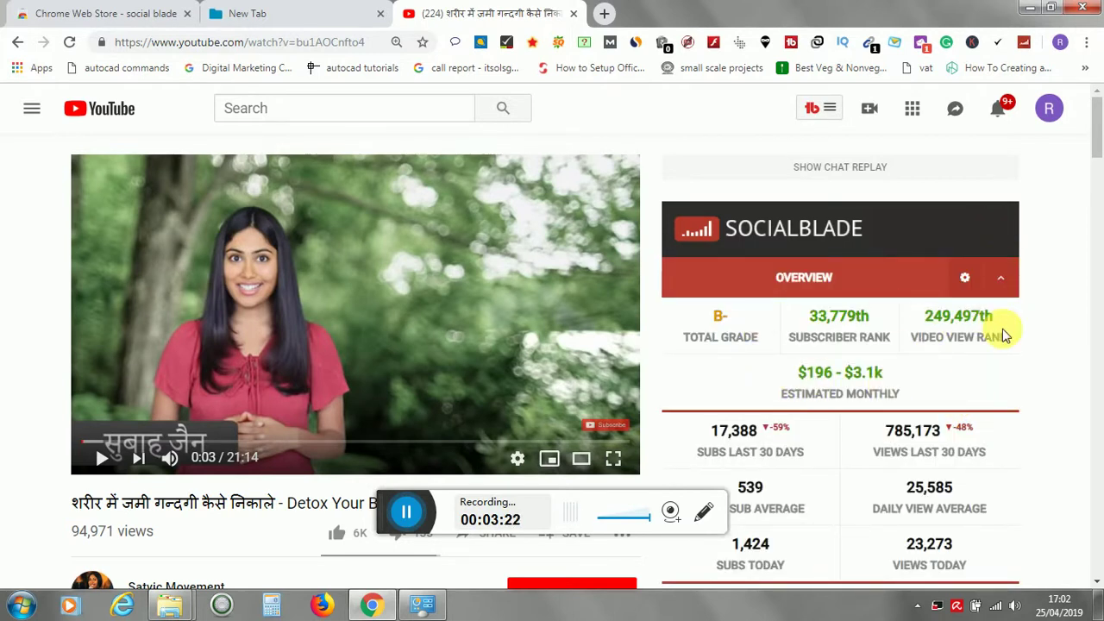
click(966, 277)
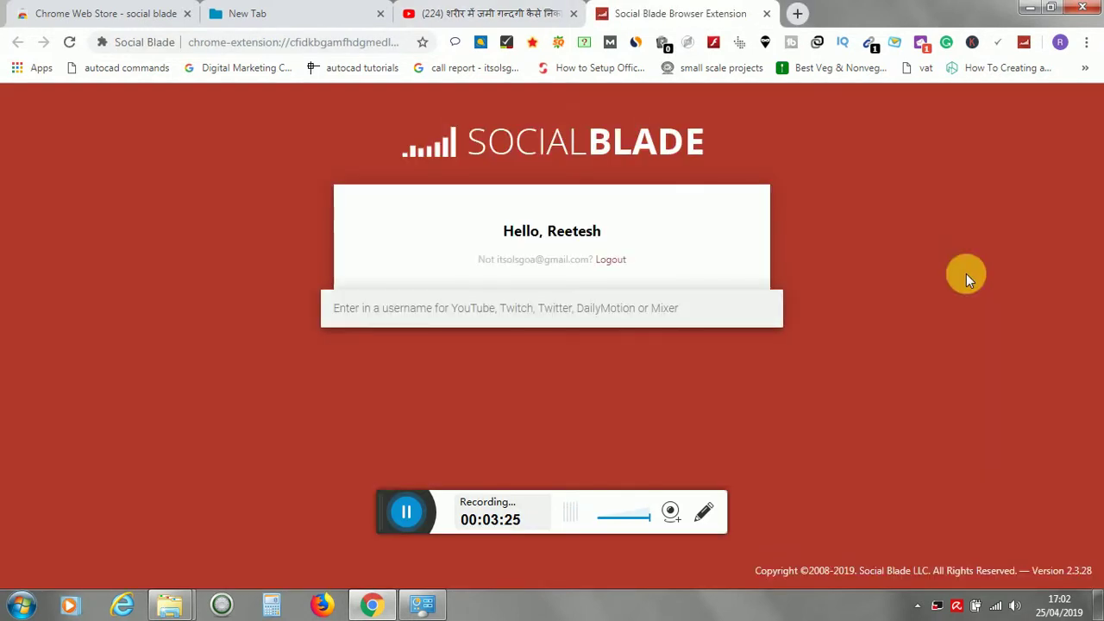
click(767, 14)
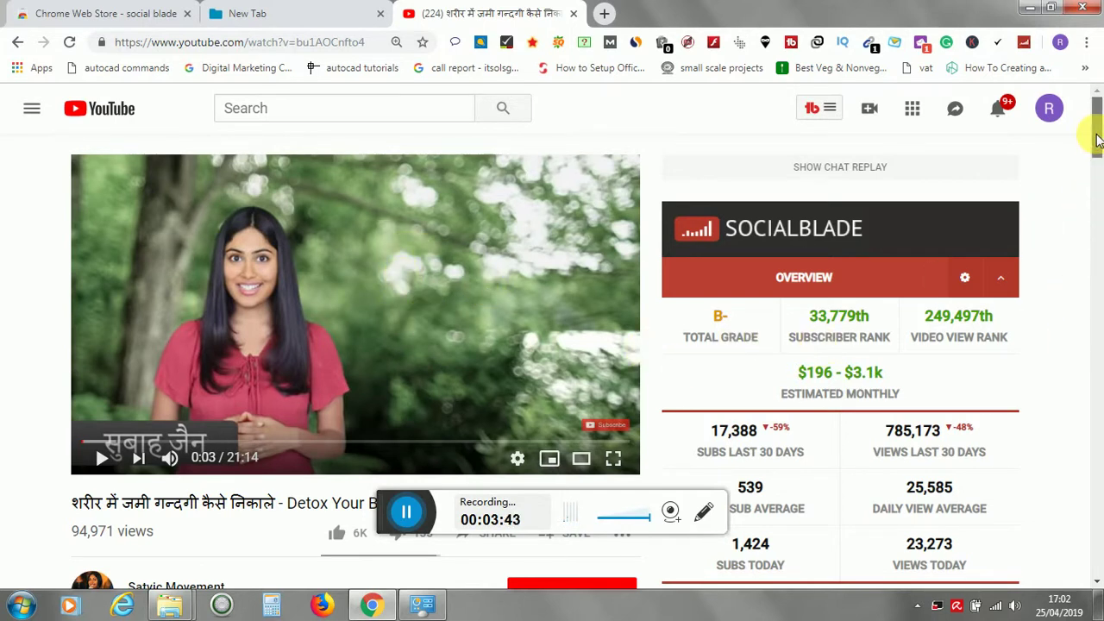
Examine the Social Blade statistics, video tags and Videolytics data shown beside the video's comments
scroll(1091, 179, down, 3)
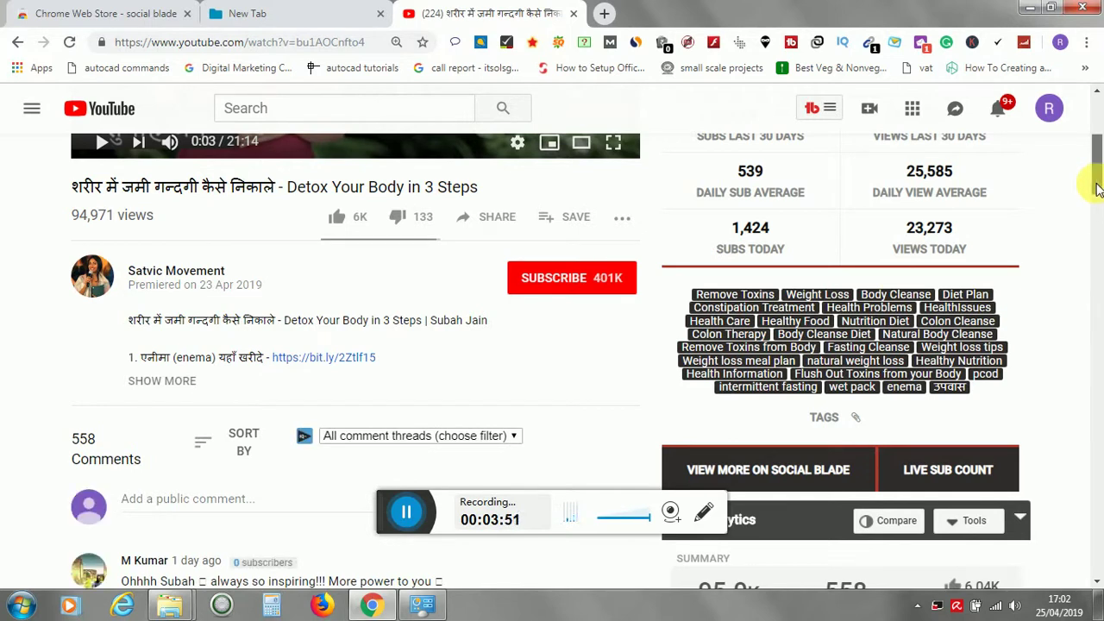
drag(1097, 188, 1088, 290)
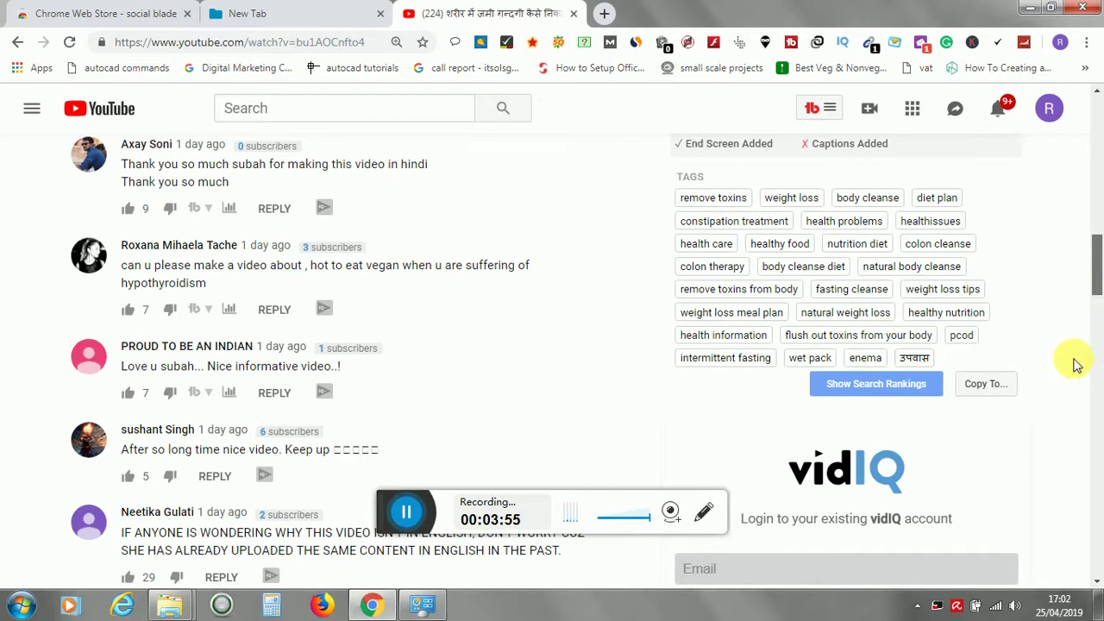
scroll(1076, 365, down, 6)
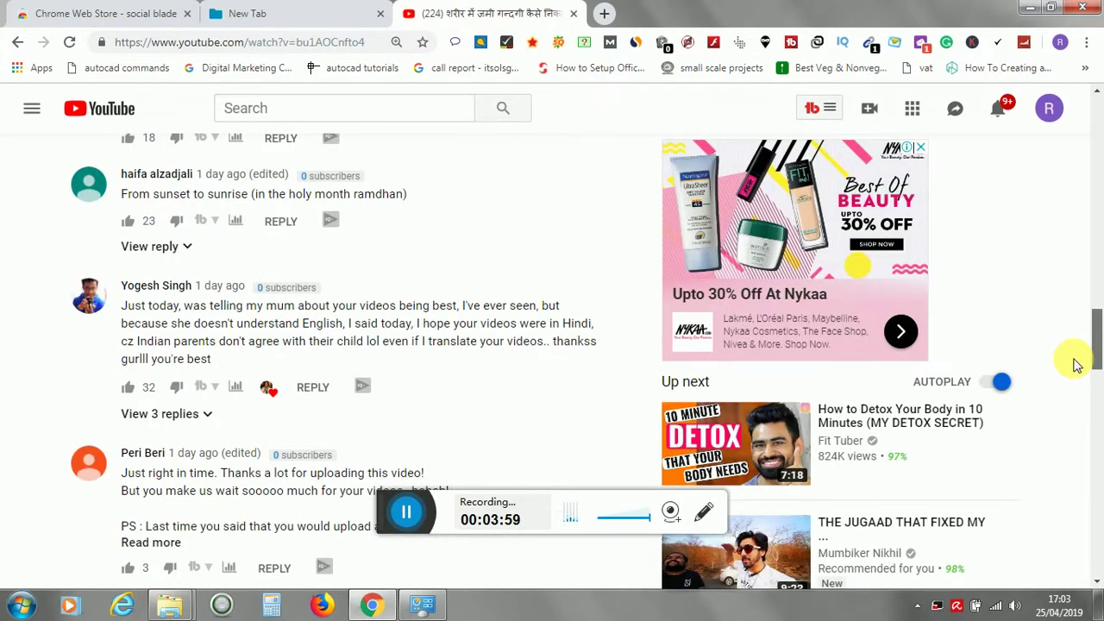
drag(1096, 332, 1099, 216)
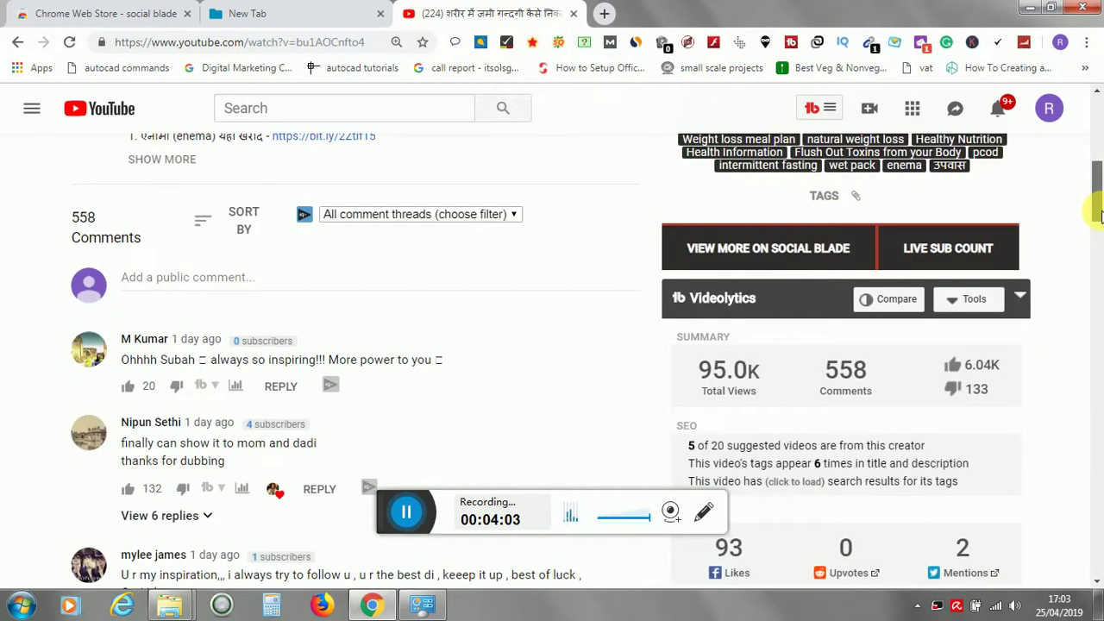